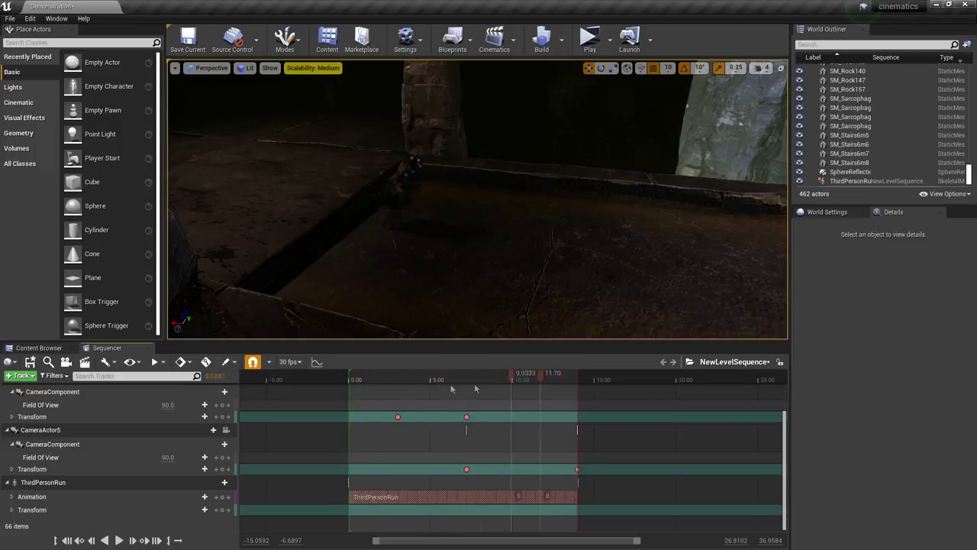
Add a transform keyframe for the ThirdPersonRun character at the start of the sequence
{"action": "left_click_drag", "start_coordinate": [348, 390], "coordinate": [348, 375]}
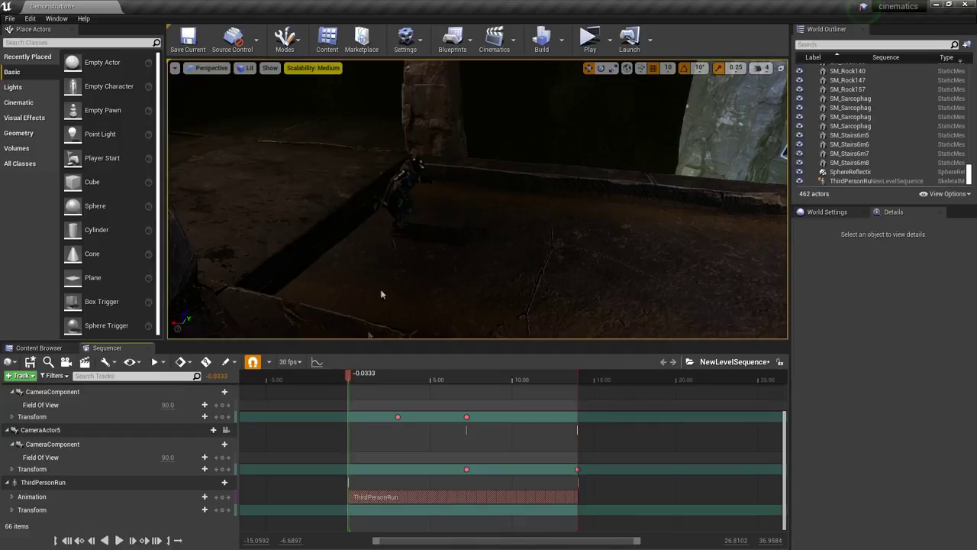
{"action": "left_click", "coordinate": [145, 482]}
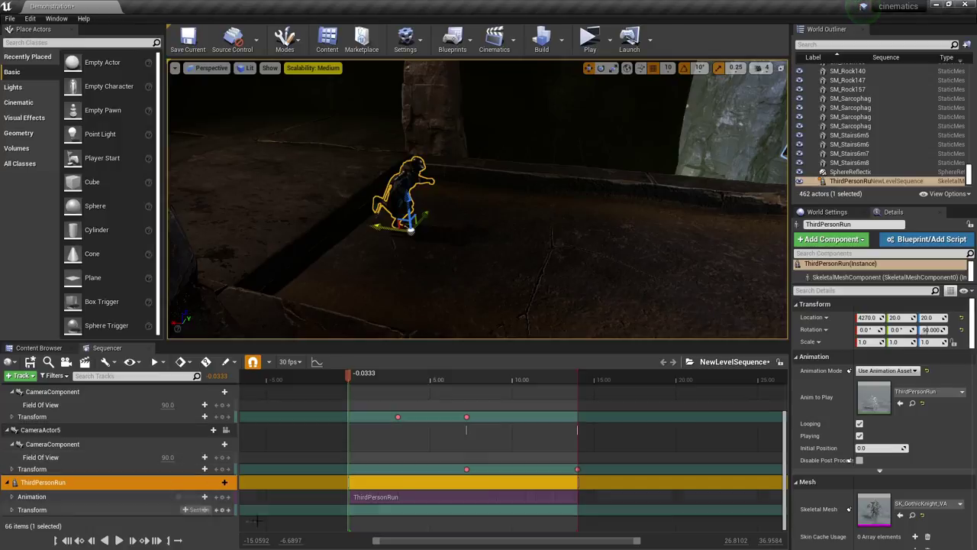
{"action": "left_click", "coordinate": [223, 510]}
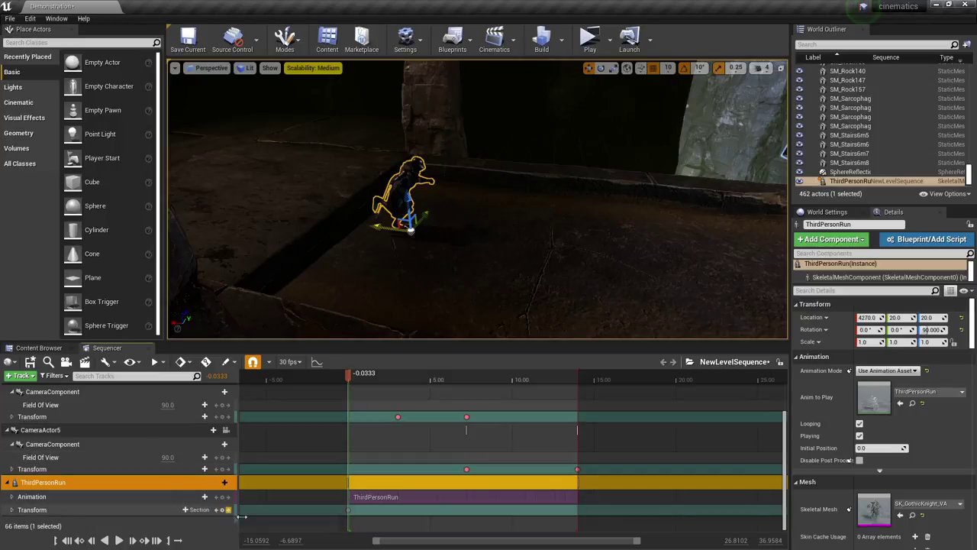
At 12.70 in the sequence, move ThirdPersonRun along the bridge to X location -1200 and key its transform
{"action": "left_click_drag", "start_coordinate": [349, 377], "coordinate": [575, 385]}
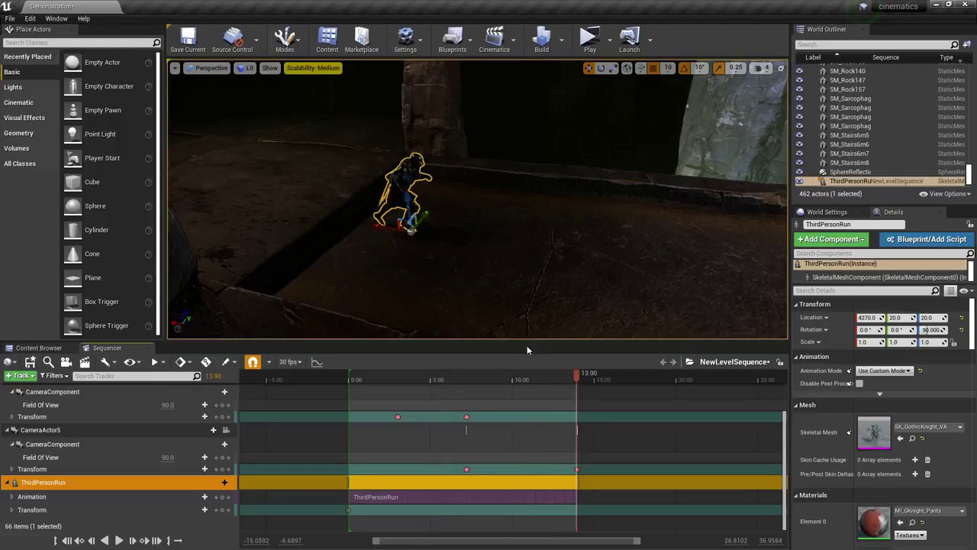
{"action": "left_click_drag", "start_coordinate": [573, 374], "coordinate": [556, 377]}
{"action": "right_click_drag", "start_coordinate": [562, 321], "coordinate": [599, 304]}
{"action": "right_click_drag", "start_coordinate": [534, 279], "coordinate": [529, 256]}
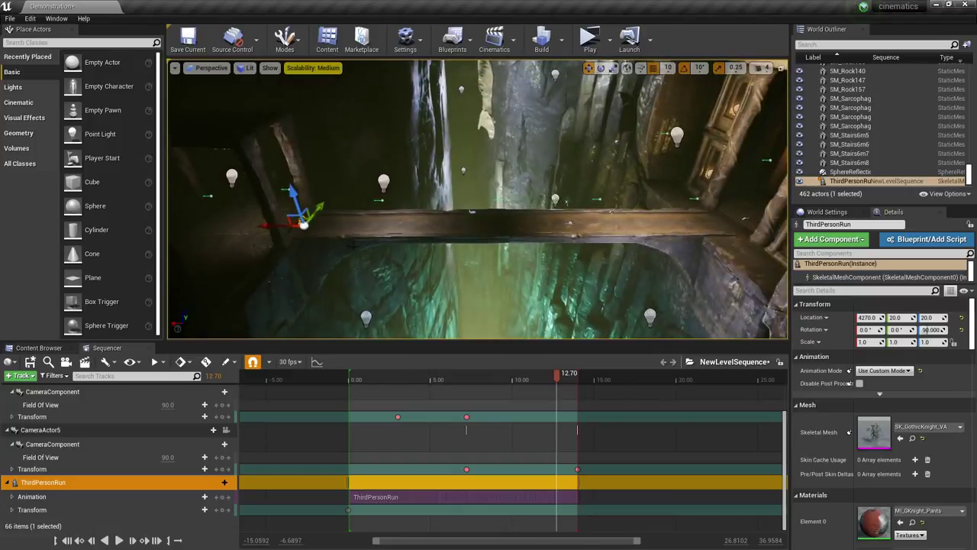
{"action": "left_click_drag", "start_coordinate": [268, 225], "coordinate": [608, 225]}
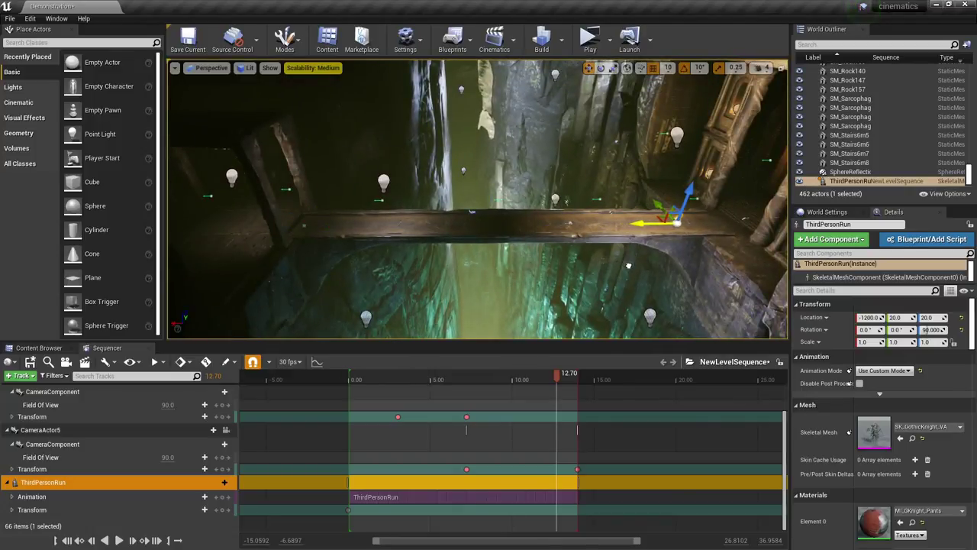
{"action": "left_click", "coordinate": [217, 510]}
Scrub through the sequence and examine the character's movement across the bridge from several viewpoints
{"action": "left_click_drag", "start_coordinate": [556, 373], "coordinate": [303, 373]}
{"action": "right_click_drag", "start_coordinate": [362, 299], "coordinate": [344, 305]}
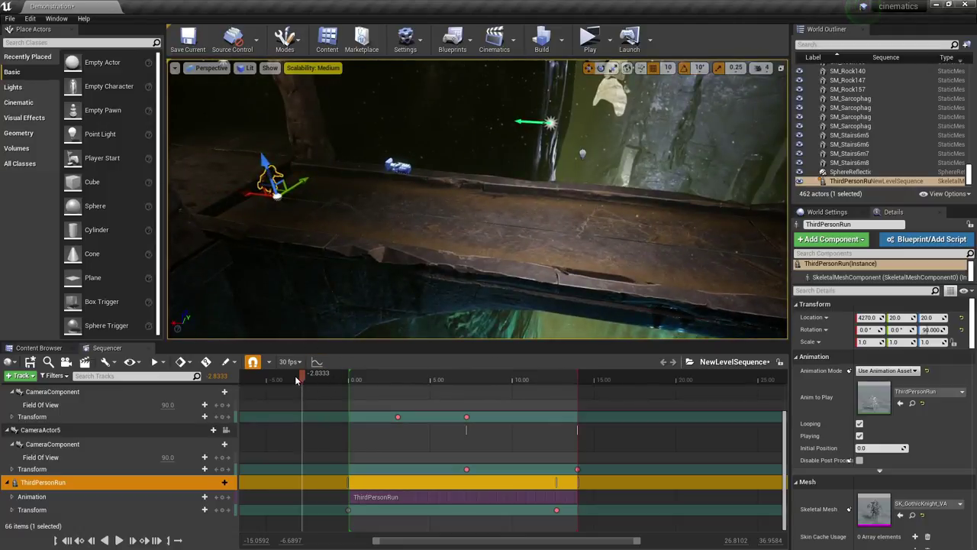
{"action": "left_click_drag", "start_coordinate": [302, 373], "coordinate": [438, 374]}
{"action": "right_click_drag", "start_coordinate": [446, 330], "coordinate": [550, 312]}
{"action": "left_click_drag", "start_coordinate": [439, 383], "coordinate": [540, 374]}
{"action": "right_click_drag", "start_coordinate": [548, 106], "coordinate": [543, 168]}
{"action": "left_click_drag", "start_coordinate": [541, 376], "coordinate": [476, 386]}
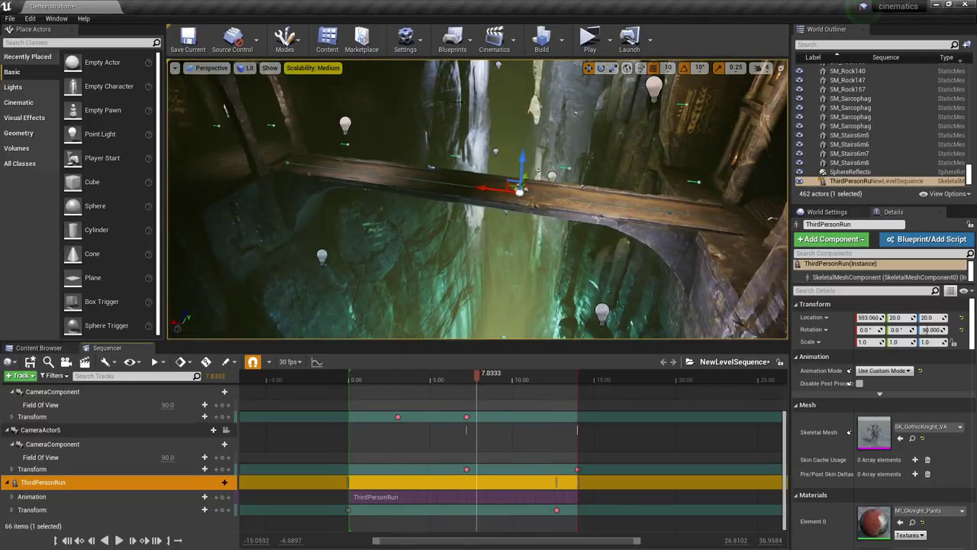
{"action": "right_click_drag", "start_coordinate": [537, 169], "coordinate": [652, 176]}
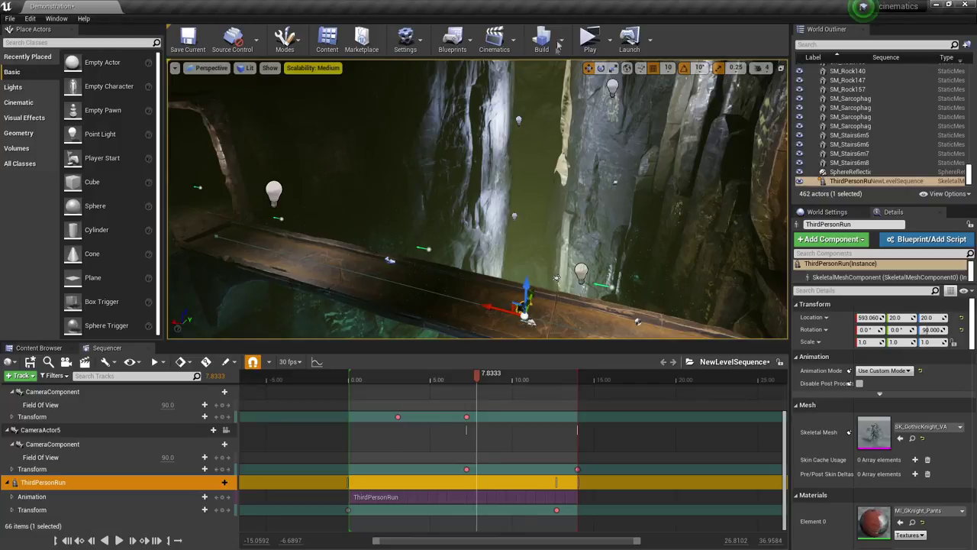
{"action": "right_click_drag", "start_coordinate": [484, 204], "coordinate": [454, 215]}
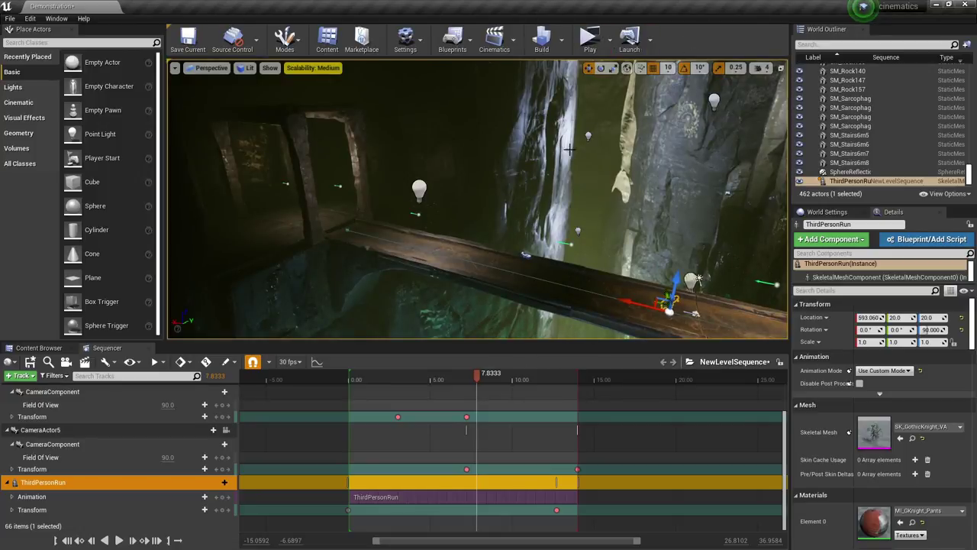
Find the level sequence actor in the World Outliner by searching "level", select it, and open the Level Blueprint
{"action": "scroll", "coordinate": [801, 103], "scroll_direction": "up", "scroll_amount": 8}
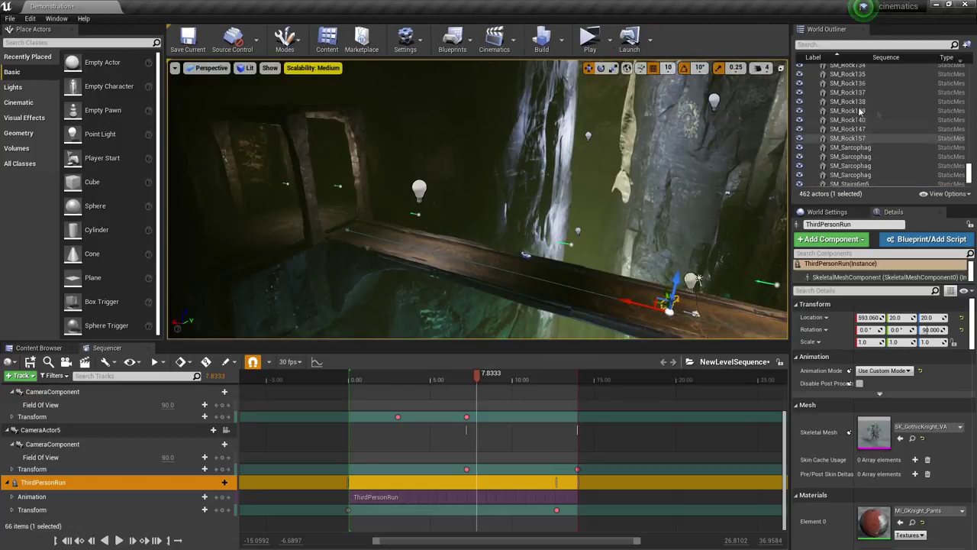
{"action": "left_click", "coordinate": [832, 46]}
{"action": "type", "text": "level"}
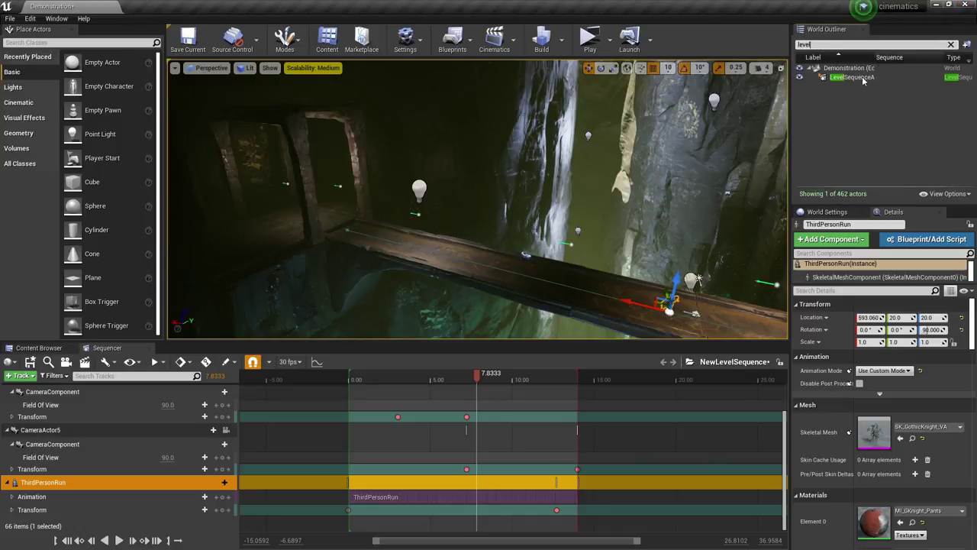
{"action": "left_click", "coordinate": [853, 77]}
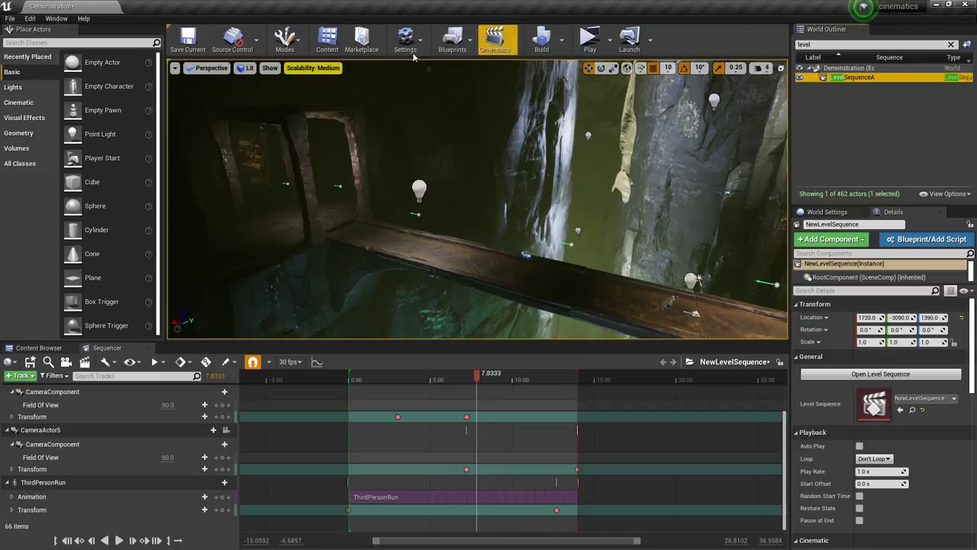
{"action": "left_click", "coordinate": [453, 40]}
{"action": "left_click", "coordinate": [487, 116]}
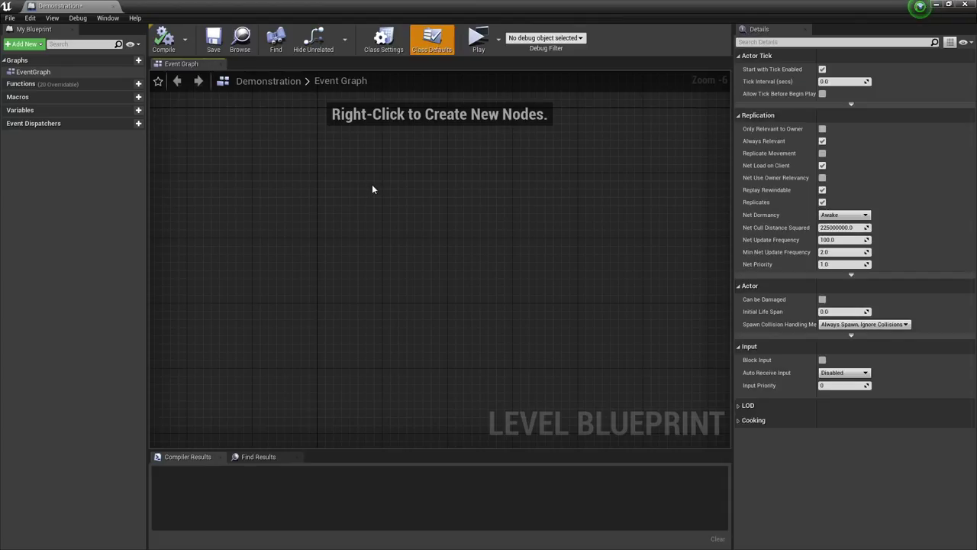
Add an Event BeginPlay node to the Level Blueprint's event graph
{"action": "right_click", "coordinate": [373, 188]}
{"action": "type", "text": "event beg"}
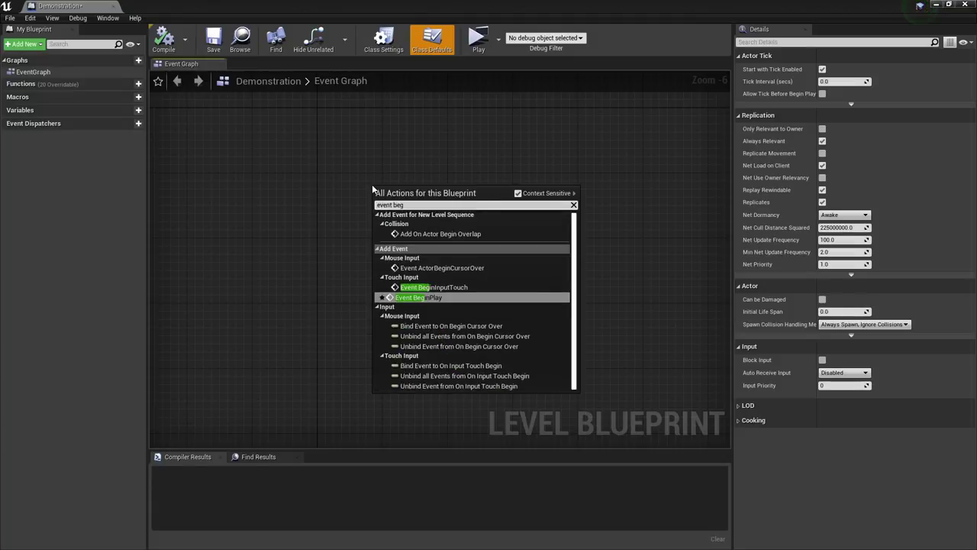
{"action": "key", "text": "Return"}
{"action": "left_click", "coordinate": [491, 200]}
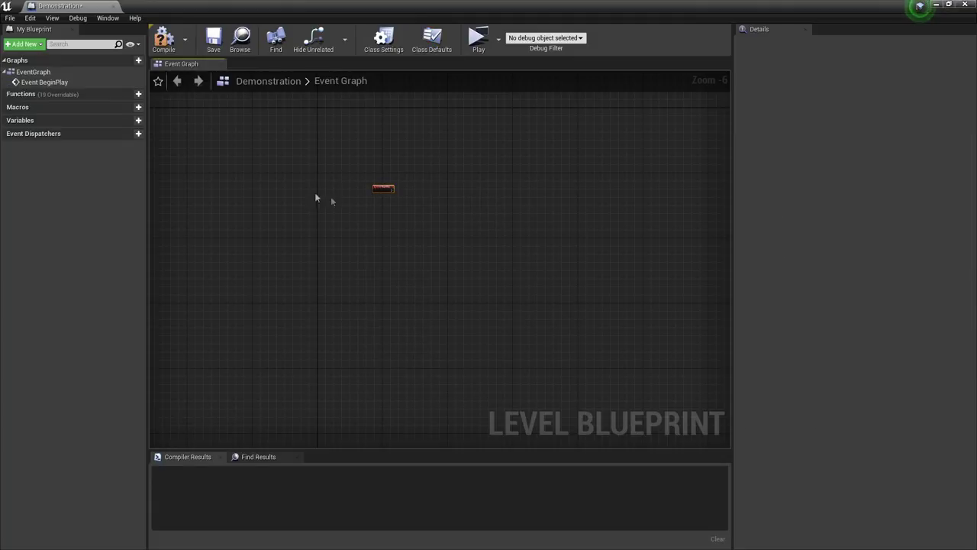
{"action": "scroll", "coordinate": [351, 195], "scroll_direction": "up", "scroll_amount": 6}
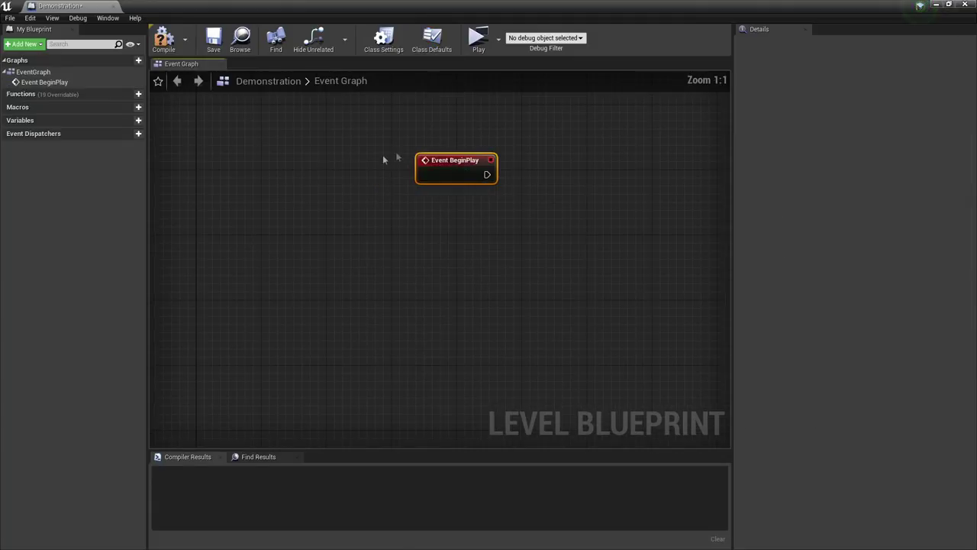
Create a reference to NewLevelSequence in the event graph and place it below the Event BeginPlay node
{"action": "right_click", "coordinate": [453, 215]}
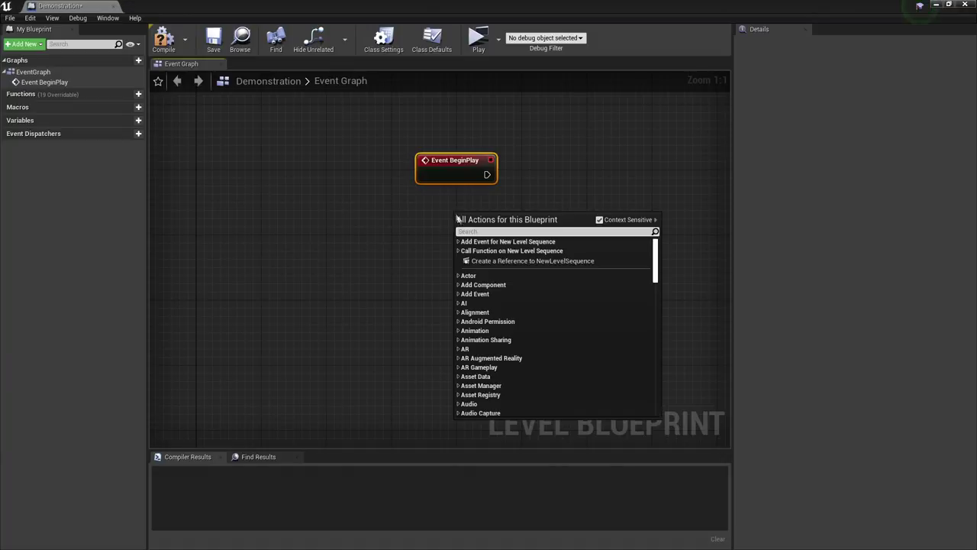
{"action": "left_click", "coordinate": [503, 262]}
{"action": "left_click_drag", "start_coordinate": [462, 227], "coordinate": [362, 274]}
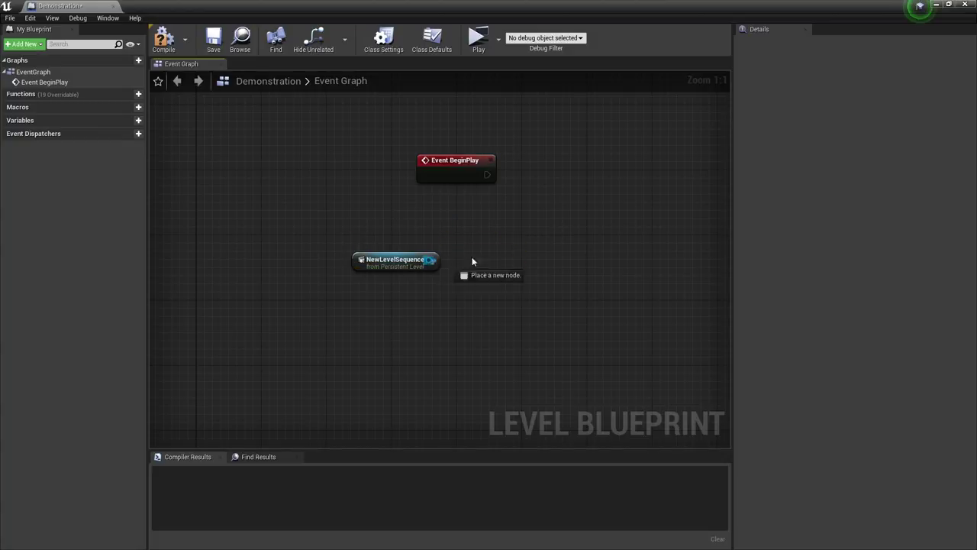
Add a Get Sequence Player node fed by the NewLevelSequence reference
{"action": "left_click_drag", "start_coordinate": [457, 262], "coordinate": [487, 261]}
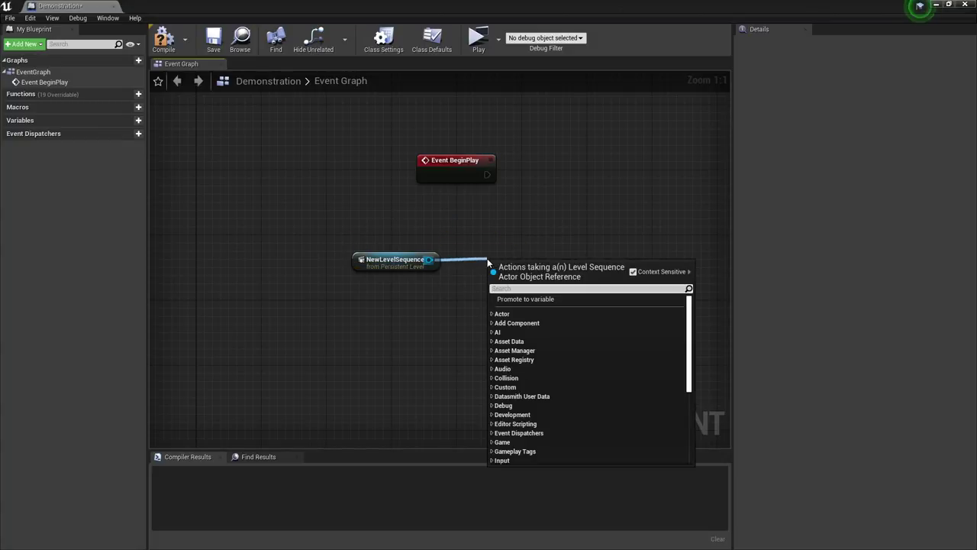
{"action": "type", "text": "get seque"}
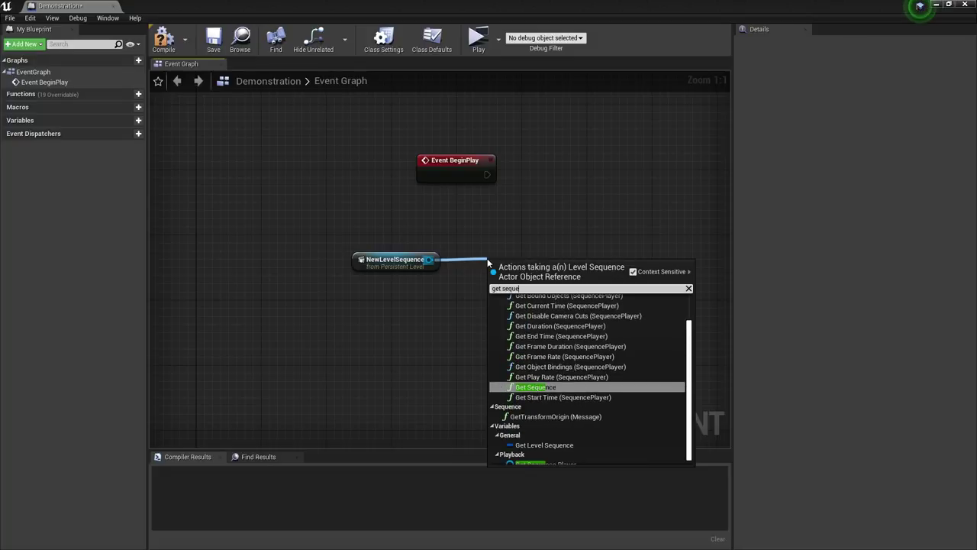
{"action": "type", "text": "ncer"}
{"action": "key", "text": "BackSpace"}
{"action": "key", "text": "BackSpace"}
{"action": "key", "text": "BackSpace"}
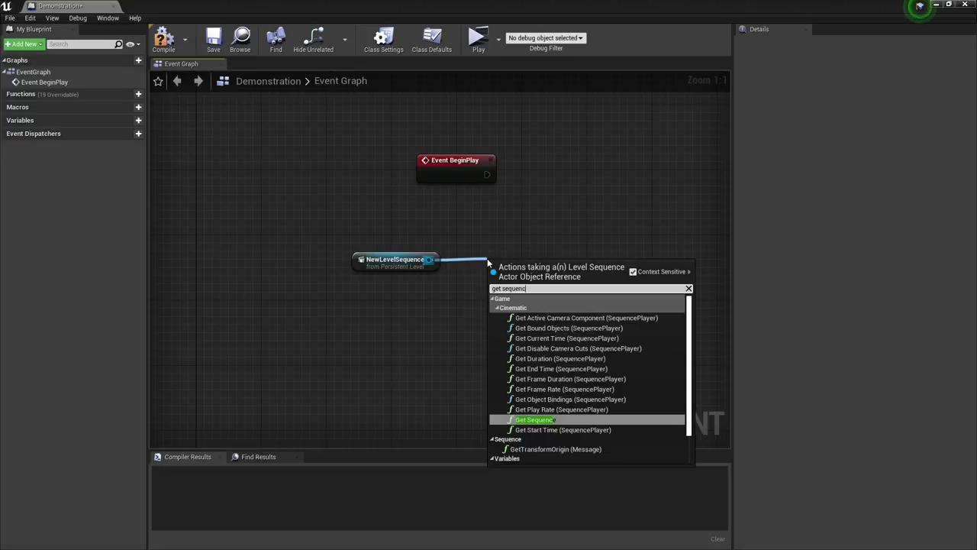
{"action": "scroll", "coordinate": [641, 420], "scroll_direction": "down", "scroll_amount": 2}
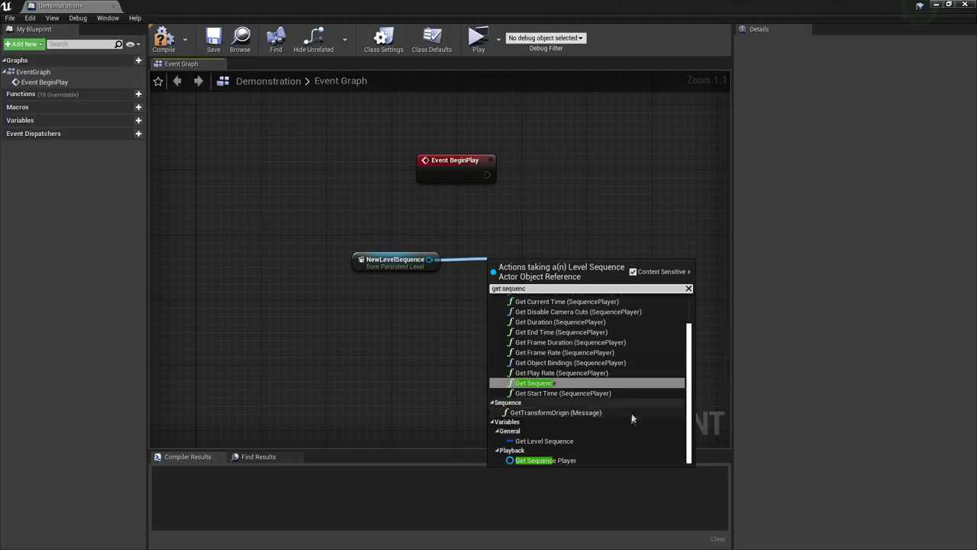
{"action": "left_click", "coordinate": [549, 460]}
Add a Play node targeting the Sequence Player output, beside the Event BeginPlay node
{"action": "left_click_drag", "start_coordinate": [593, 268], "coordinate": [619, 156]}
{"action": "type", "text": "play"}
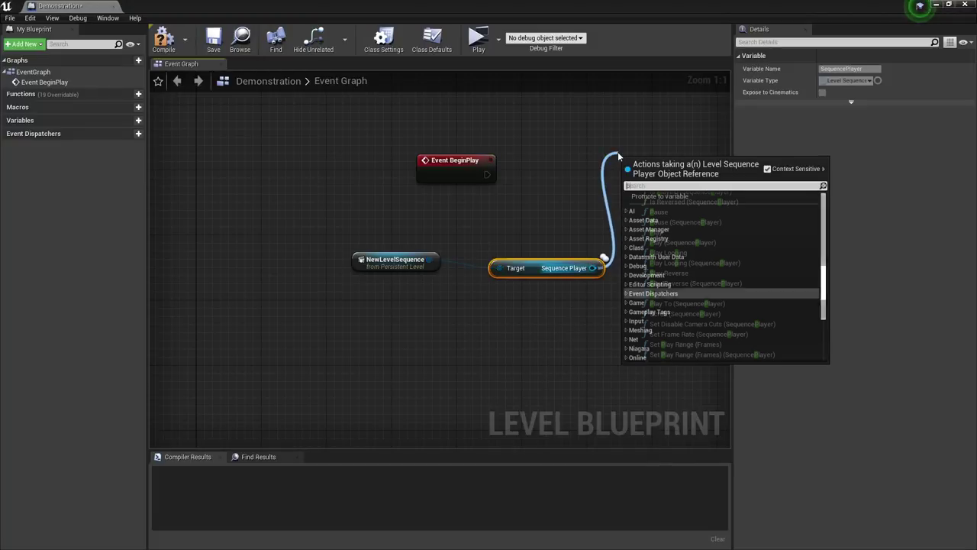
{"action": "scroll", "coordinate": [666, 262], "scroll_direction": "up", "scroll_amount": 5}
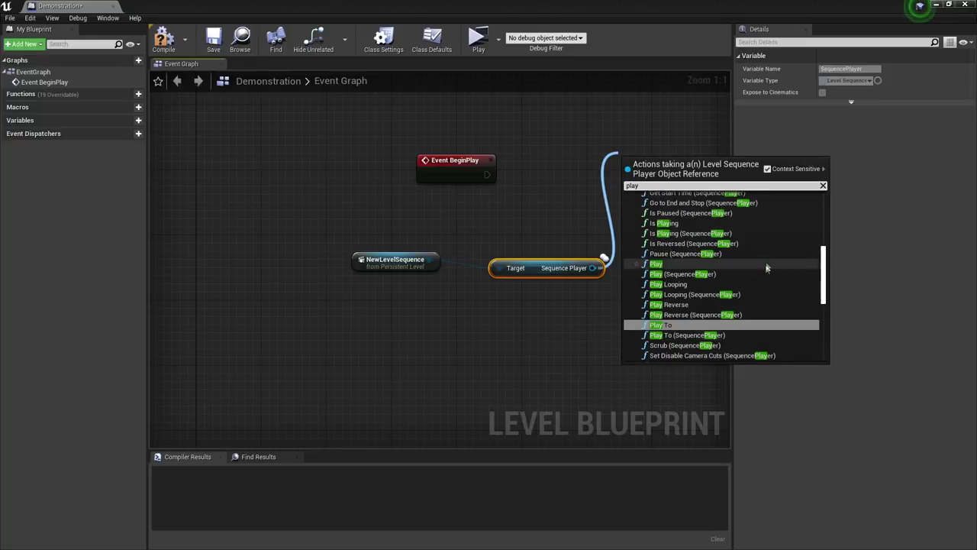
{"action": "left_click", "coordinate": [667, 263]}
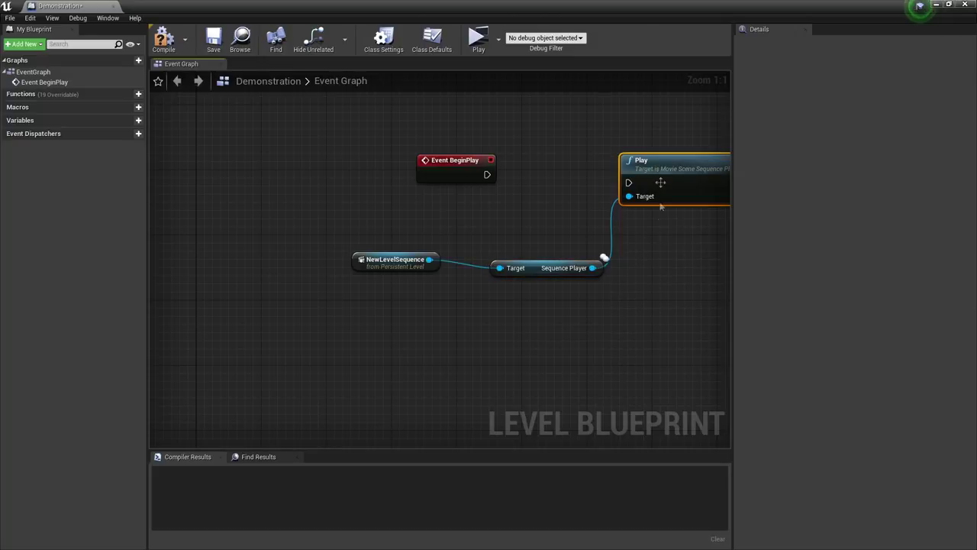
{"action": "right_click_drag", "start_coordinate": [630, 181], "coordinate": [446, 177]}
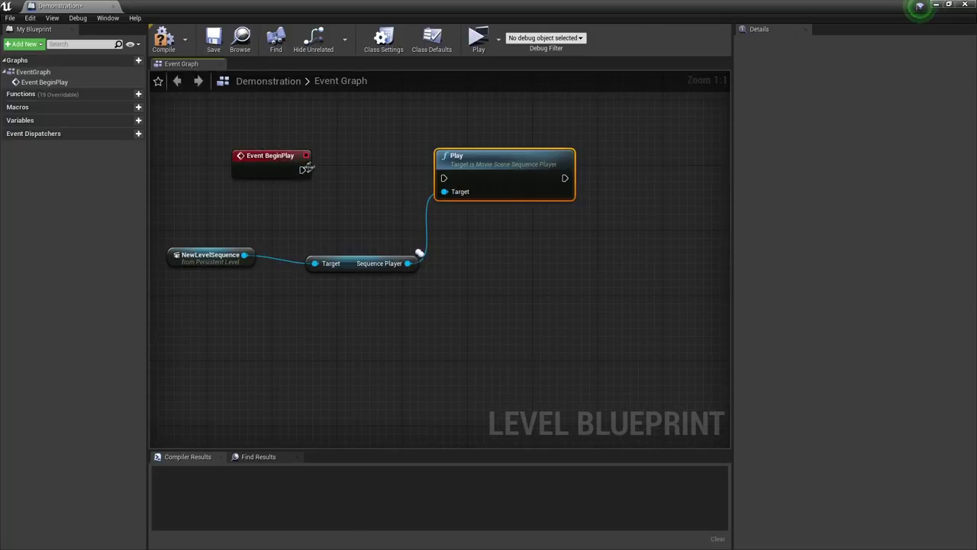
Return to the level editor and play the level to preview the cinematic
{"action": "left_click", "coordinate": [936, 5]}
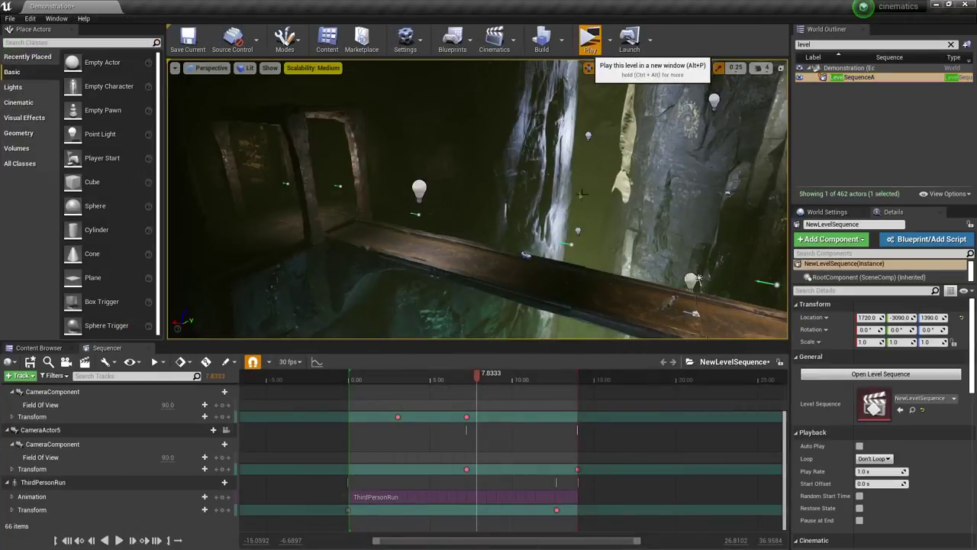
{"action": "left_click", "coordinate": [588, 37]}
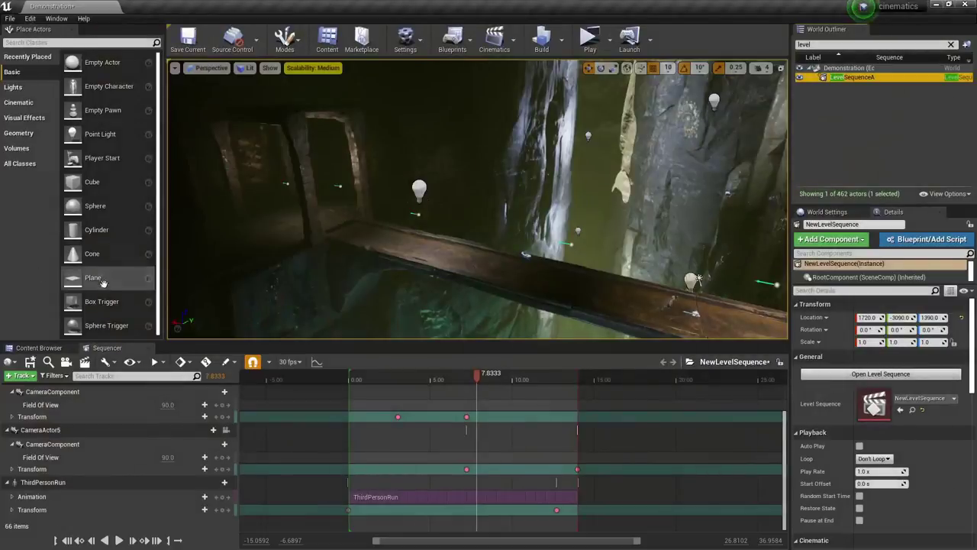
Shorten the ThirdPersonRun animation clip so it ends at about 12.63, where the character stops moving
{"action": "right_click_drag", "start_coordinate": [616, 325], "coordinate": [641, 326]}
{"action": "key", "text": "w"}
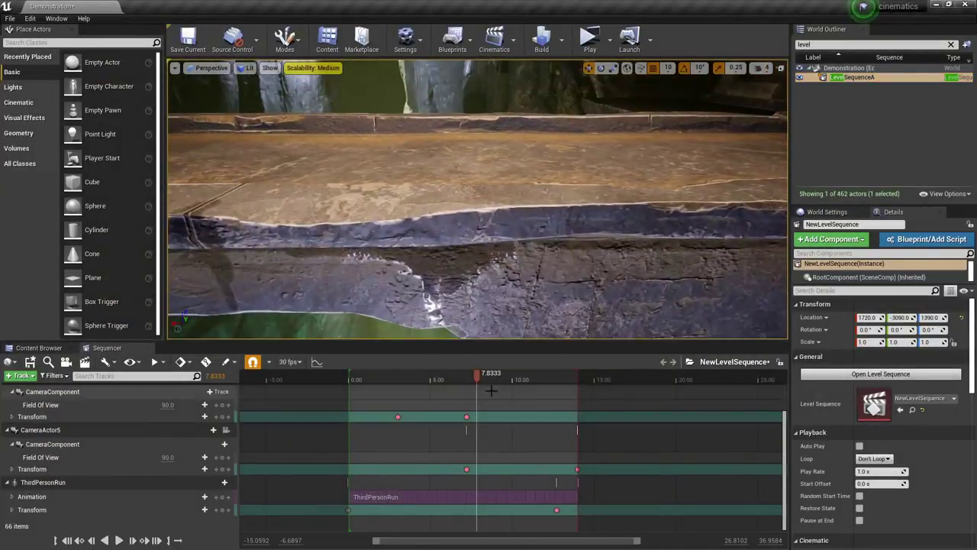
{"action": "left_click_drag", "start_coordinate": [477, 376], "coordinate": [556, 397]}
{"action": "right_click_drag", "start_coordinate": [557, 321], "coordinate": [523, 309]}
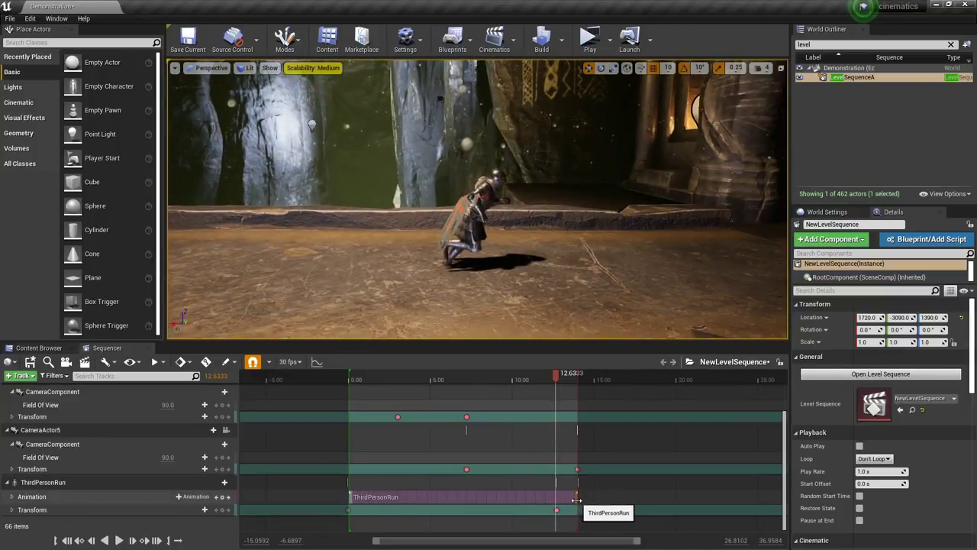
{"action": "left_click_drag", "start_coordinate": [576, 500], "coordinate": [556, 500]}
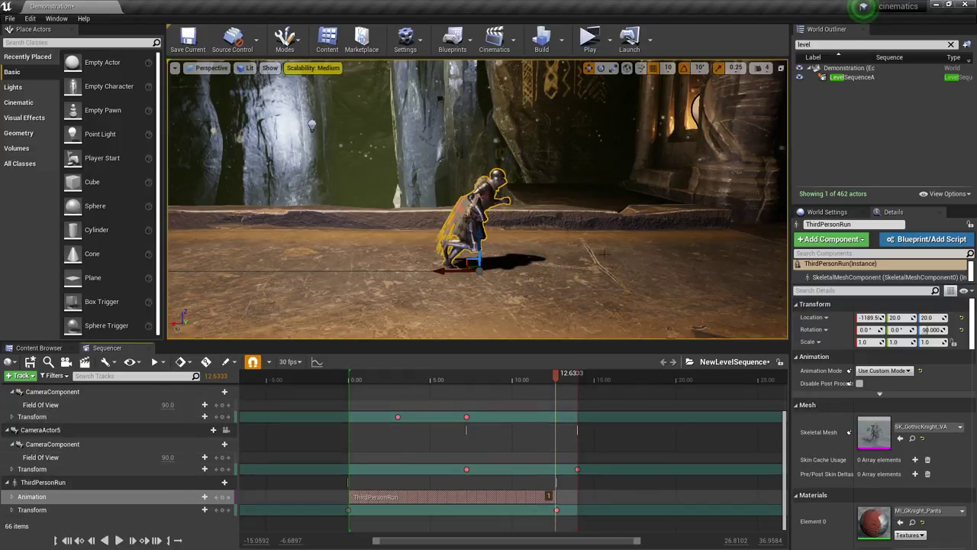
Add the ThirdPersonIdle animation to the character's Animation track at 12.6333, right after the run clip
{"action": "left_click", "coordinate": [195, 497]}
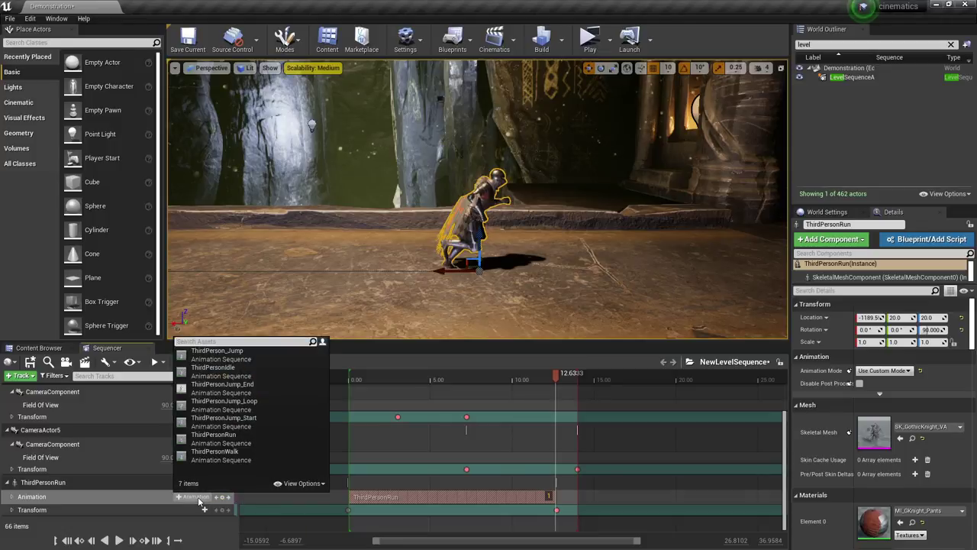
{"action": "left_click", "coordinate": [218, 370]}
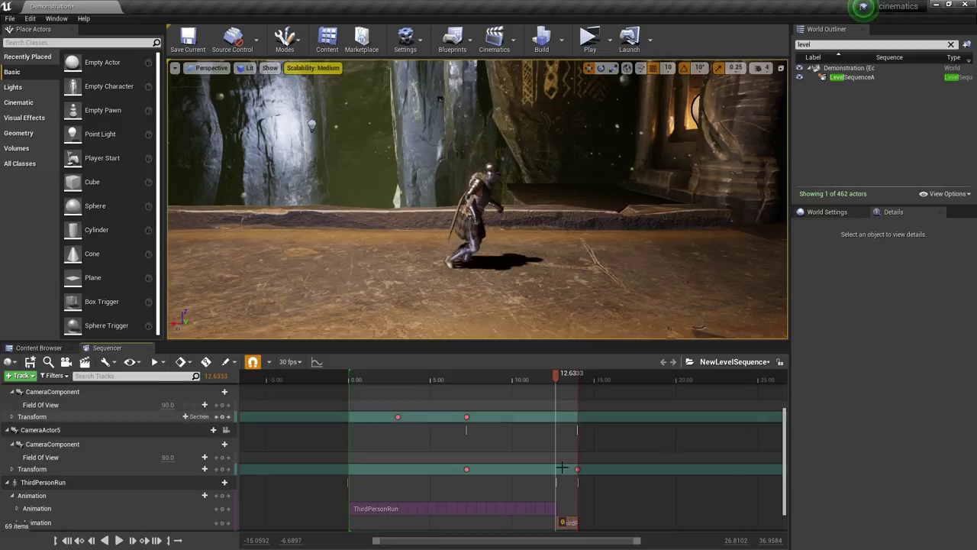
{"action": "scroll", "coordinate": [595, 433], "scroll_direction": "up", "scroll_amount": 1}
{"action": "scroll", "coordinate": [595, 433], "scroll_direction": "down", "scroll_amount": 2}
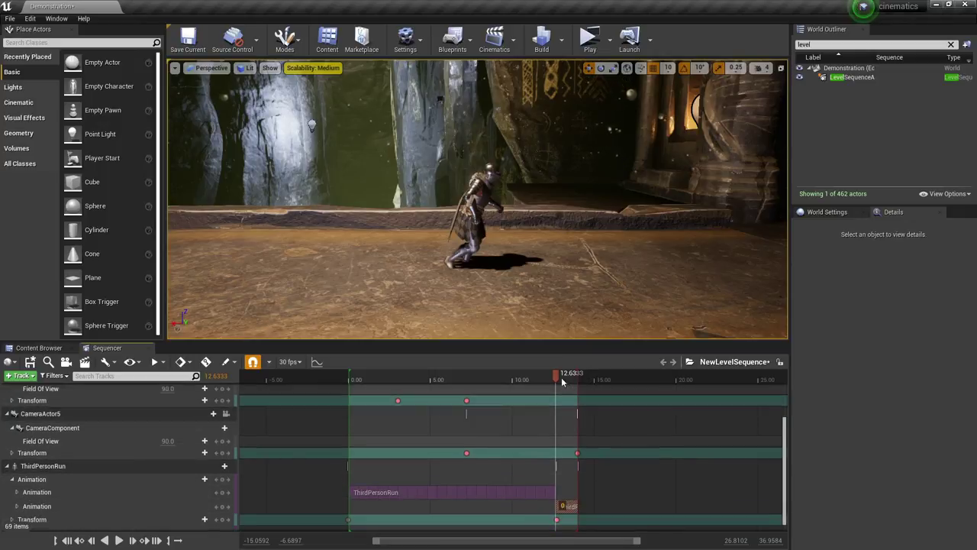
Scrub the sequence past the start of the idle clip, then preview the cinematic in play mode and stop it
{"action": "mouse_move", "coordinate": [555, 377]}
{"action": "left_mouse_down"}
{"action": "mouse_move", "coordinate": [537, 377]}
{"action": "mouse_move", "coordinate": [565, 386]}
{"action": "left_mouse_up"}
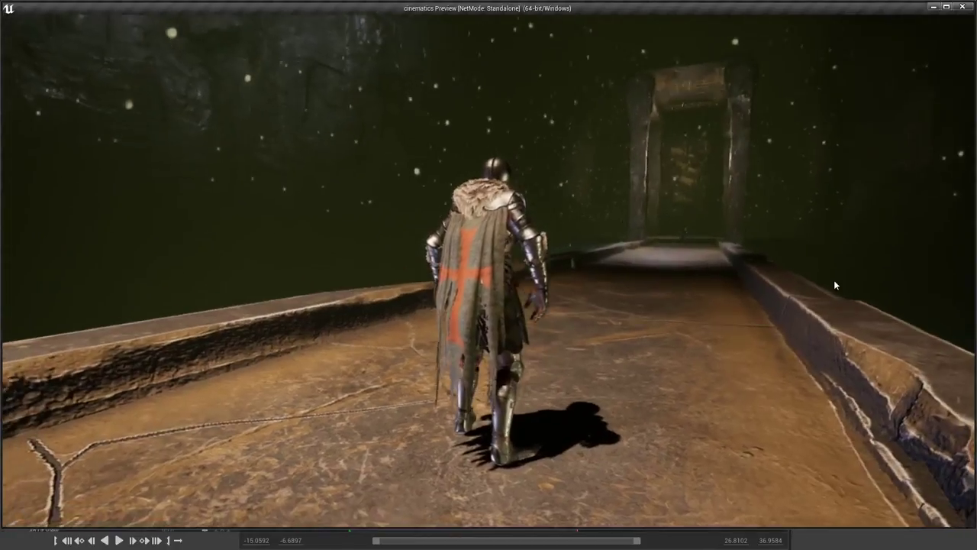
{"action": "key", "text": "Escape"}
Select the Player Start beside the stopped knight and frame both in view to compare their positions
{"action": "right_click_drag", "start_coordinate": [641, 229], "coordinate": [733, 229]}
{"action": "key", "text": "w"}
{"action": "right_click_drag", "start_coordinate": [321, 188], "coordinate": [252, 188]}
{"action": "left_click_drag", "start_coordinate": [294, 193], "coordinate": [558, 245]}
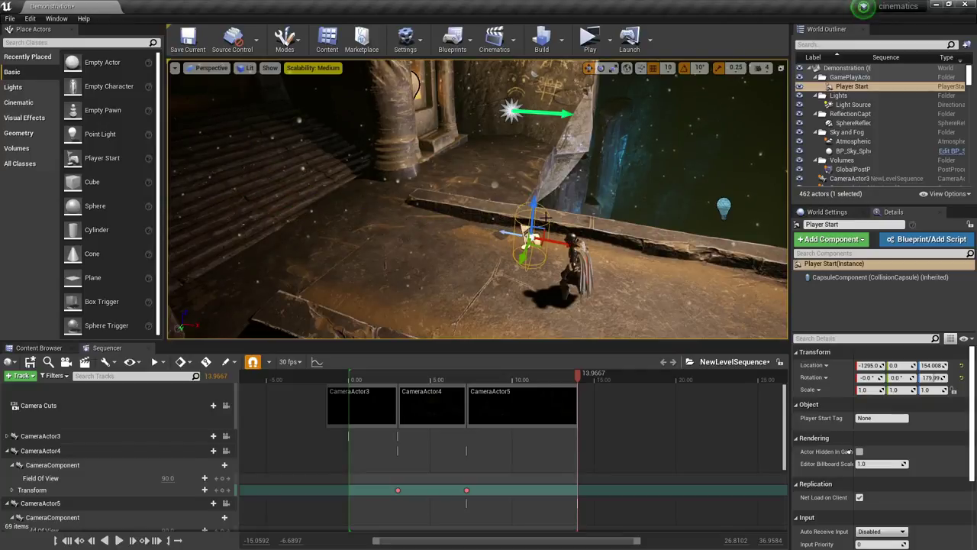
{"action": "key", "text": "f"}
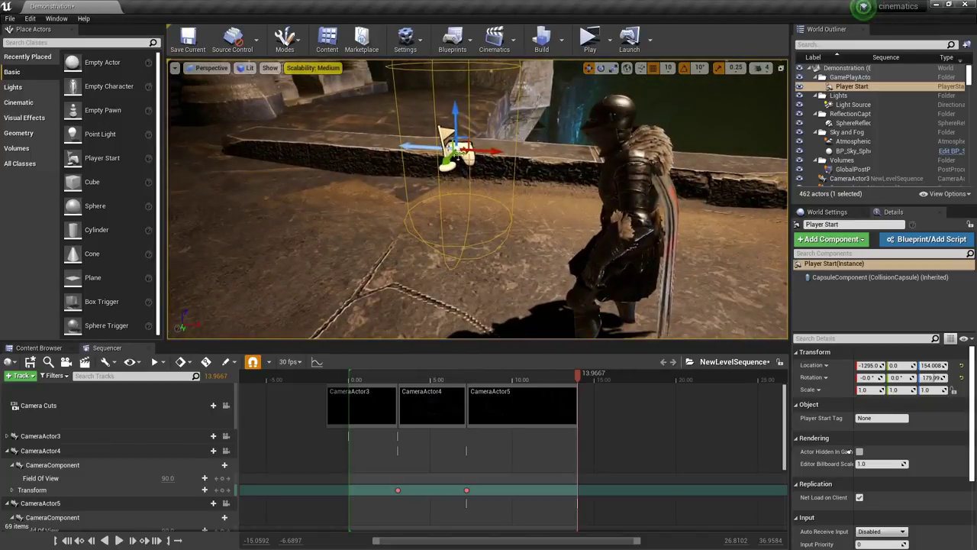
{"action": "scroll", "coordinate": [458, 157], "scroll_direction": "down", "scroll_amount": 5}
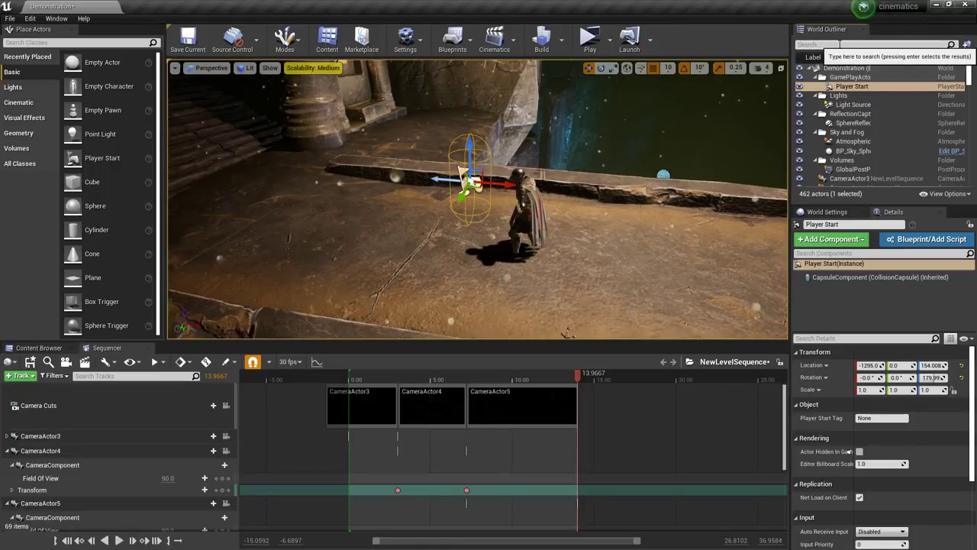
Find the NewLevelSequence actor in the outliner and enable Hide Player, Disable Movement Input and Disable Look at Input in its Cinematic settings
{"action": "left_click", "coordinate": [840, 45]}
{"action": "type", "text": "leev"}
{"action": "key", "text": "BackSpace"}
{"action": "key", "text": "BackSpace"}
{"action": "type", "text": "ve"}
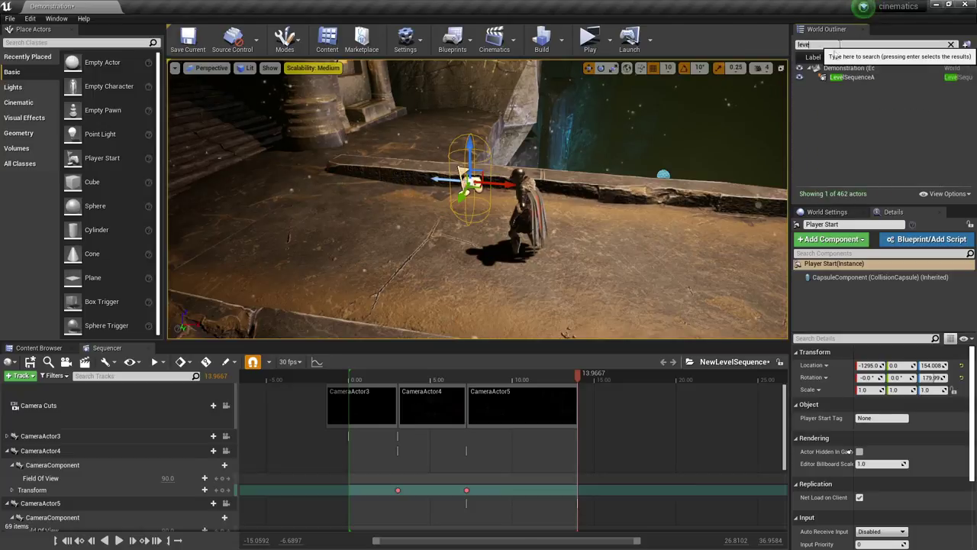
{"action": "left_click", "coordinate": [866, 78]}
{"action": "scroll", "coordinate": [893, 475], "scroll_direction": "down", "scroll_amount": 5}
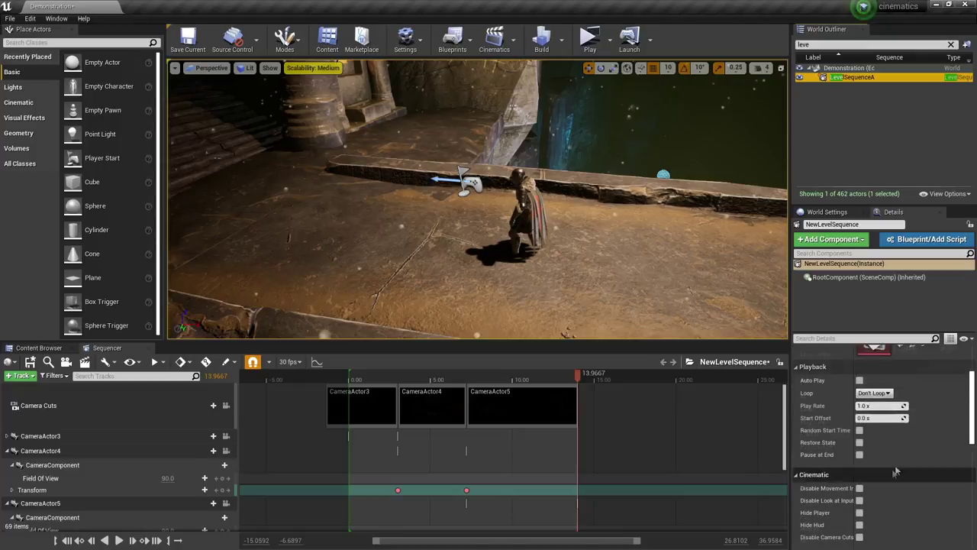
{"action": "scroll", "coordinate": [899, 455], "scroll_direction": "down", "scroll_amount": 2}
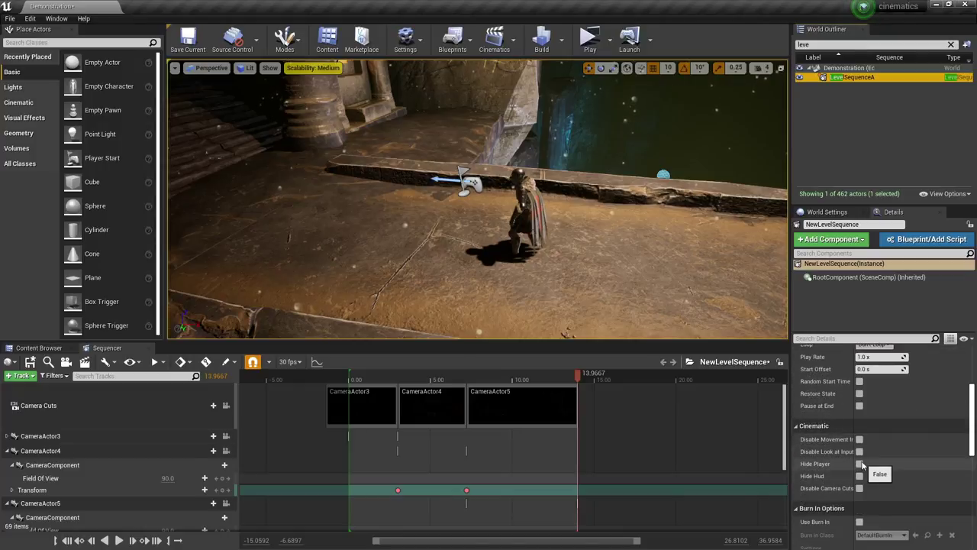
{"action": "left_click", "coordinate": [860, 464]}
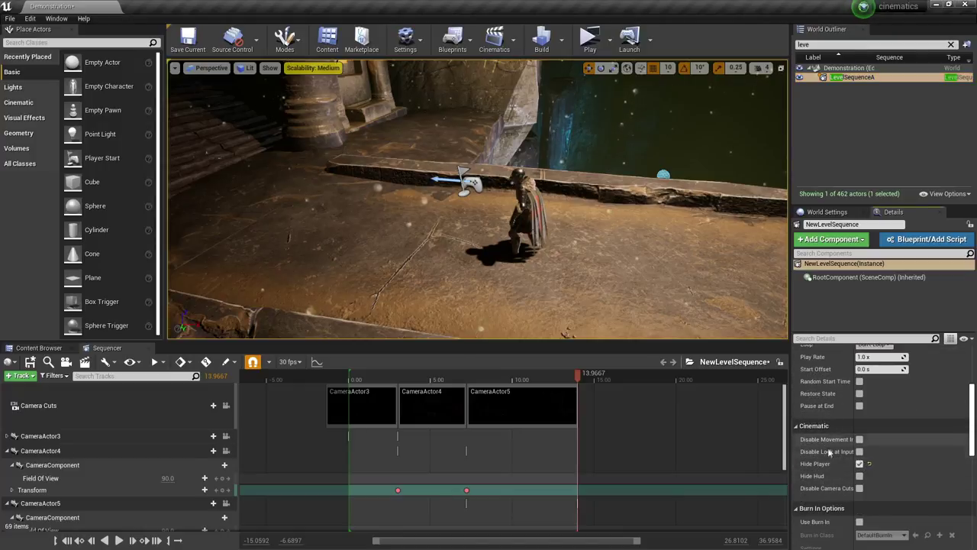
{"action": "left_click_drag", "start_coordinate": [793, 447], "coordinate": [727, 446]}
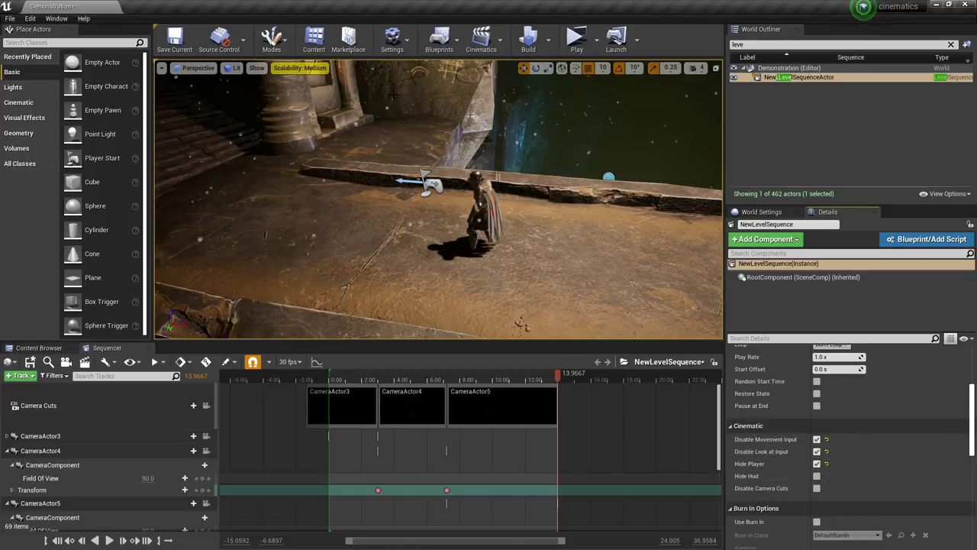
Move the sequence playhead to the end of the last camera cut at 14.00 to check the cinematic's length
{"action": "scroll", "coordinate": [516, 187], "scroll_direction": "down", "scroll_amount": 6}
{"action": "mouse_move", "coordinate": [516, 187]}
{"action": "right_mouse_down"}
{"action": "mouse_move", "coordinate": [495, 203]}
{"action": "mouse_move", "coordinate": [516, 185]}
{"action": "right_mouse_up"}
{"action": "mouse_move", "coordinate": [557, 374]}
{"action": "left_mouse_down"}
{"action": "mouse_move", "coordinate": [534, 374]}
{"action": "mouse_move", "coordinate": [556, 370]}
{"action": "left_mouse_up"}
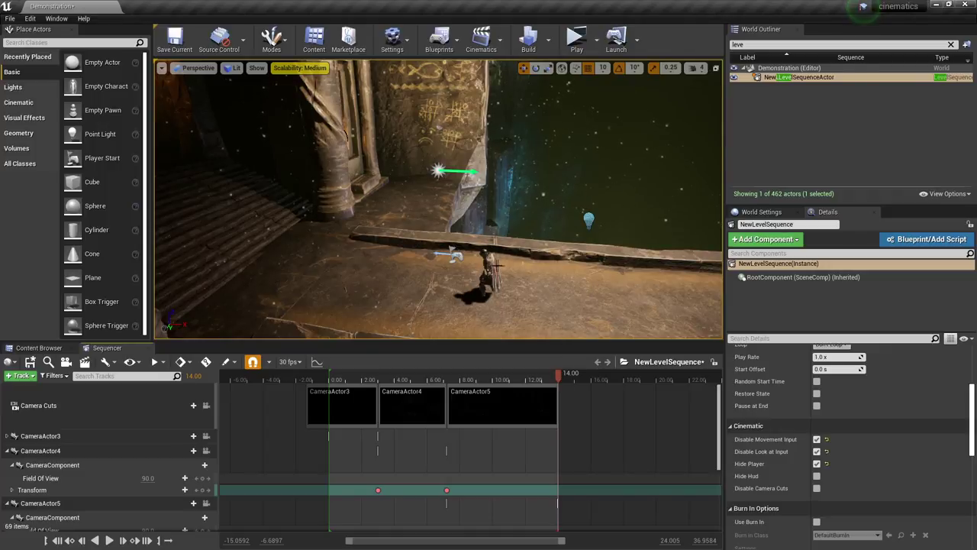
Select the knight in the level and create a reference to ThirdPersonRun in the Level Blueprint's event graph
{"action": "left_click", "coordinate": [491, 263]}
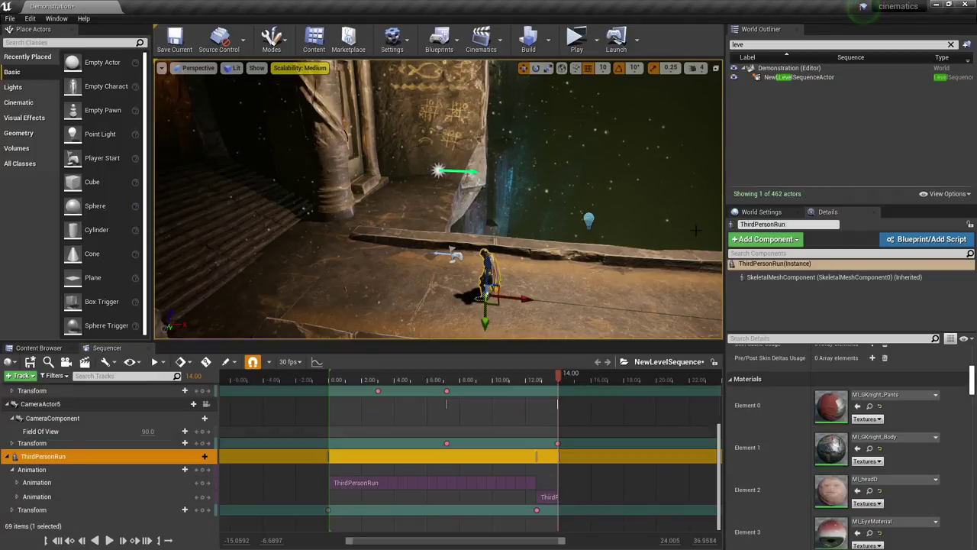
{"action": "left_click", "coordinate": [439, 39]}
{"action": "left_click", "coordinate": [480, 116]}
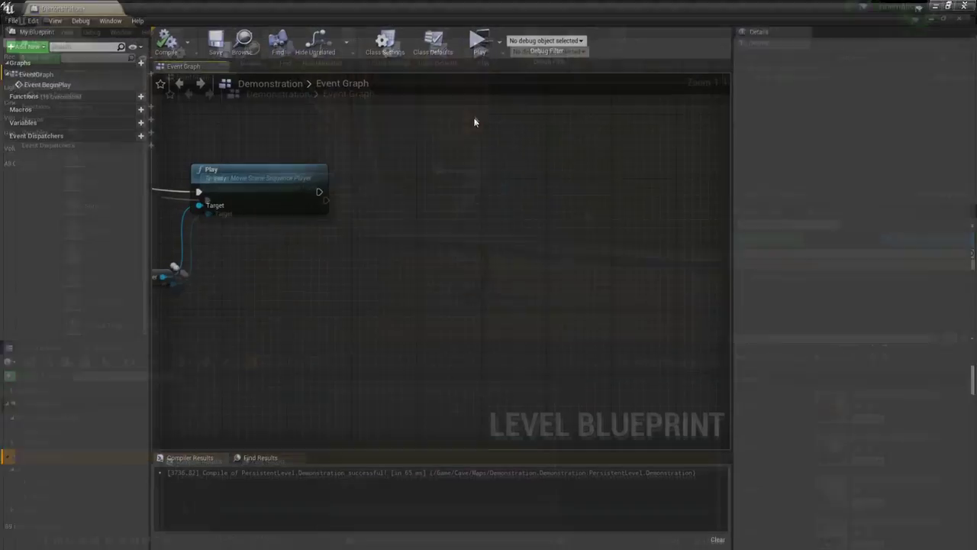
{"action": "right_click", "coordinate": [450, 242]}
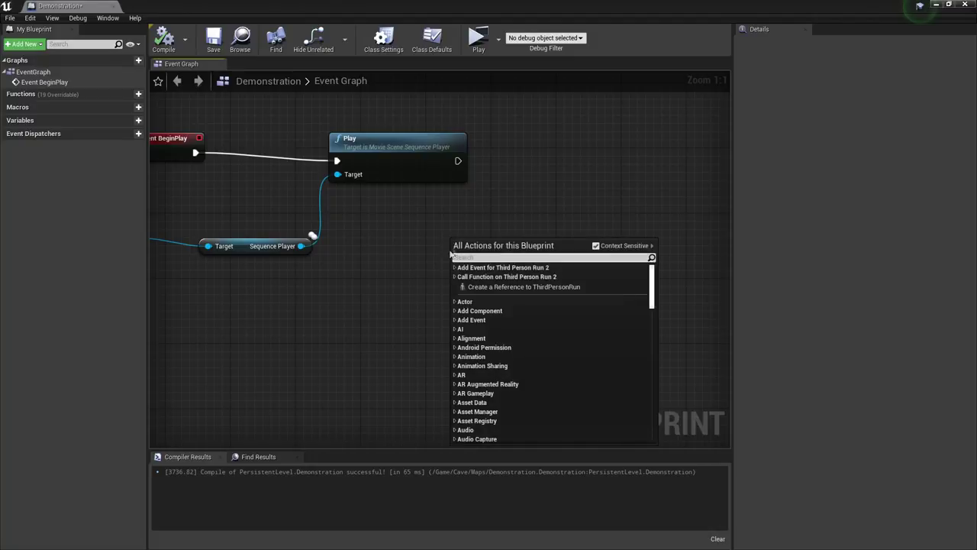
{"action": "left_click", "coordinate": [513, 287]}
Add a DestroyActor node targeting the ThirdPersonRun reference
{"action": "left_click_drag", "start_coordinate": [528, 246], "coordinate": [621, 217]}
{"action": "type", "text": "de"}
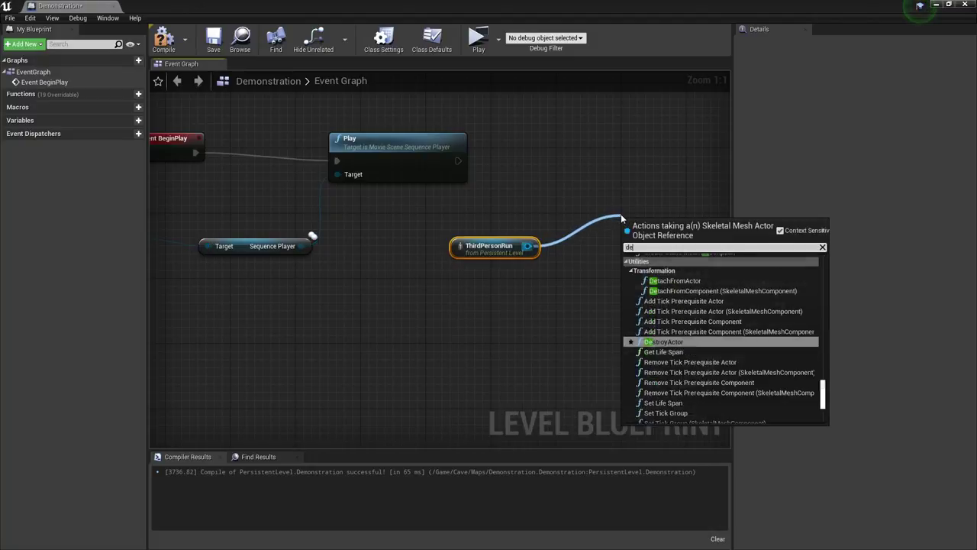
{"action": "type", "text": "stroy actor"}
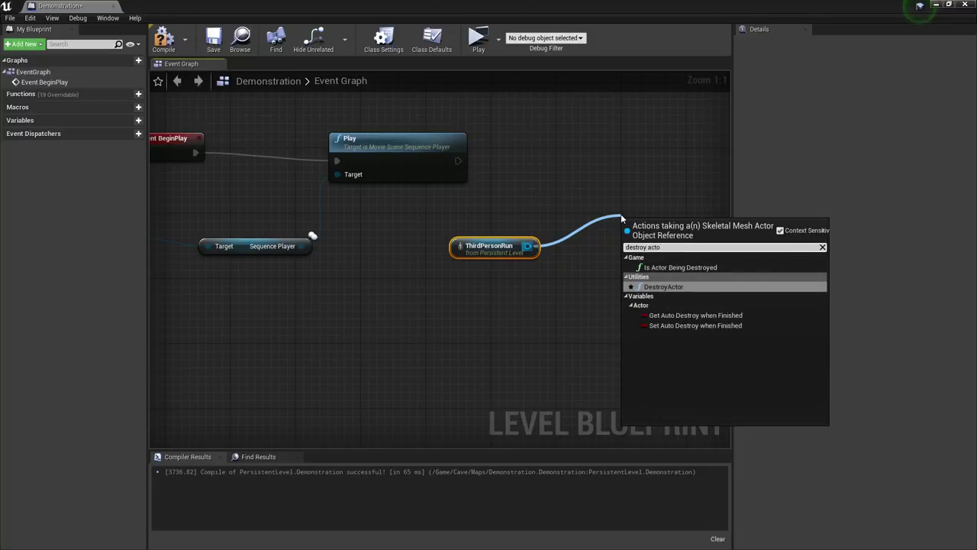
{"action": "key", "text": "Return"}
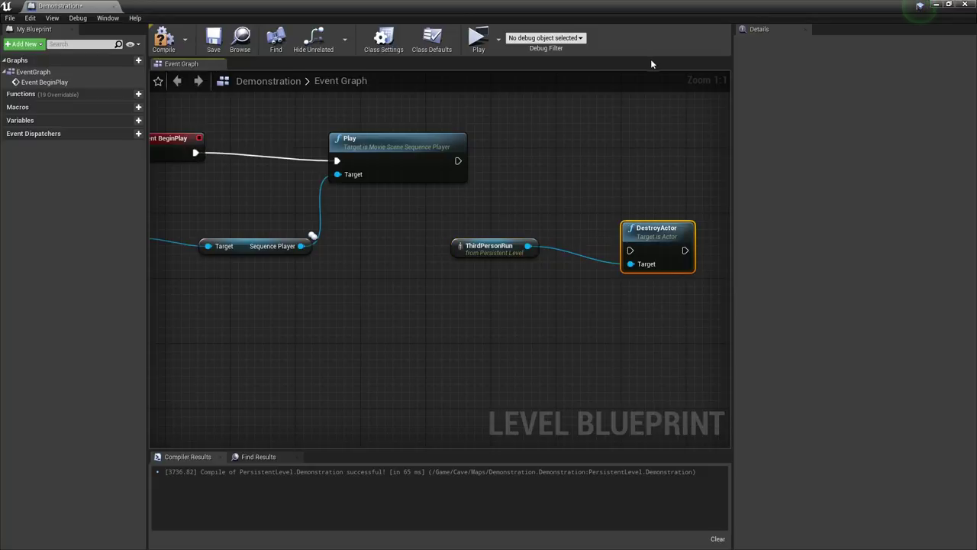
Add a Delay node with a duration of 14 after the Play node and connect its Completed output to DestroyActor
{"action": "left_click_drag", "start_coordinate": [463, 163], "coordinate": [532, 126]}
{"action": "type", "text": "dela"}
{"action": "key", "text": "Return"}
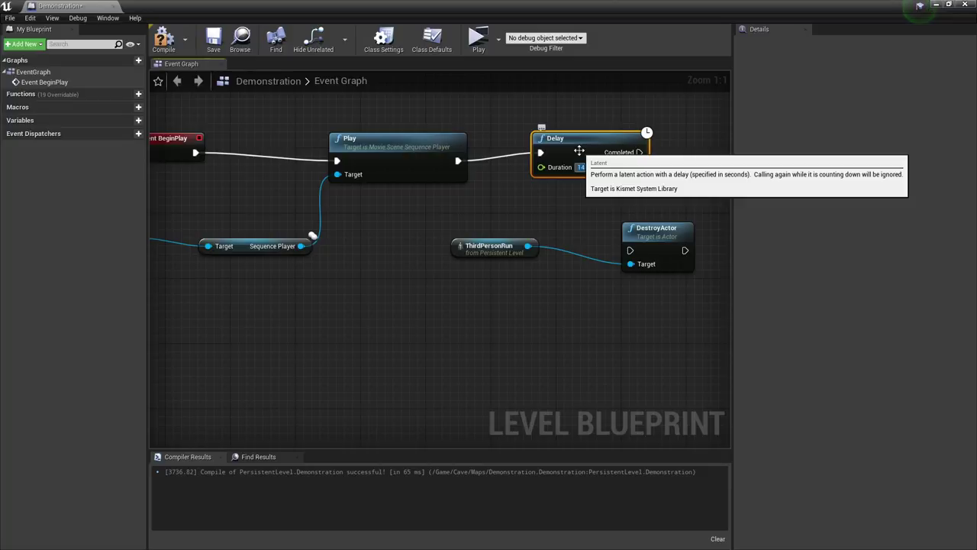
{"action": "left_click_drag", "start_coordinate": [637, 152], "coordinate": [630, 250]}
Compile the Level Blueprint, return to the level editor and play the level to test the cinematic
{"action": "left_click", "coordinate": [166, 39]}
{"action": "left_click", "coordinate": [936, 5]}
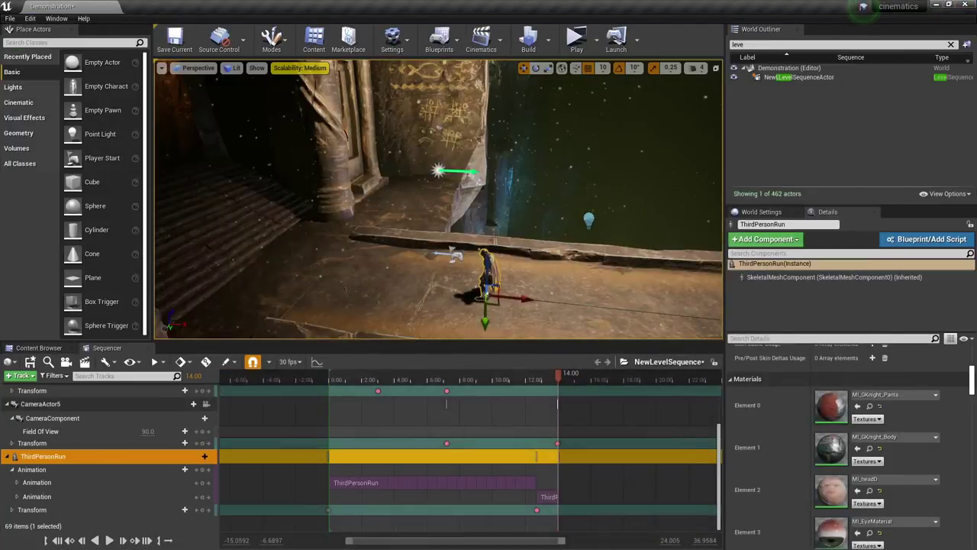
{"action": "left_click", "coordinate": [574, 36]}
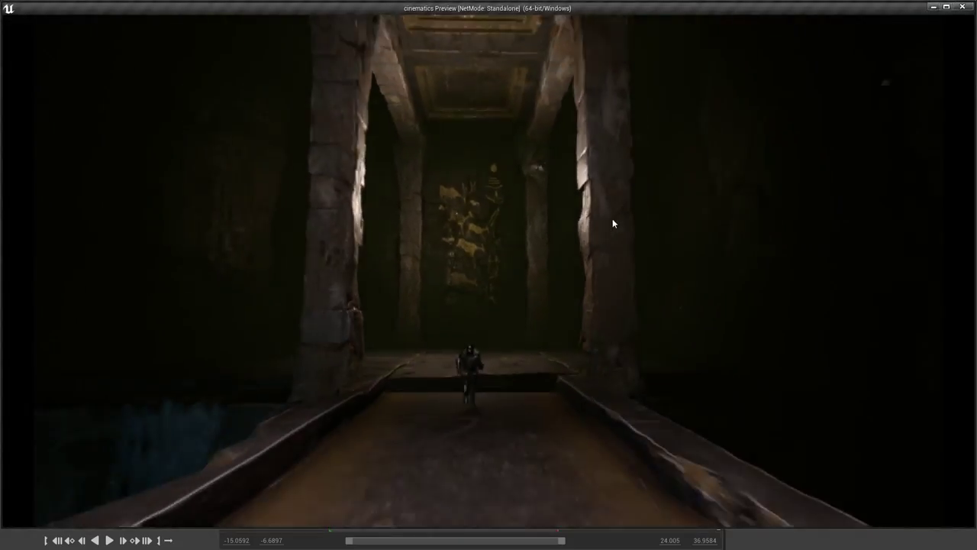